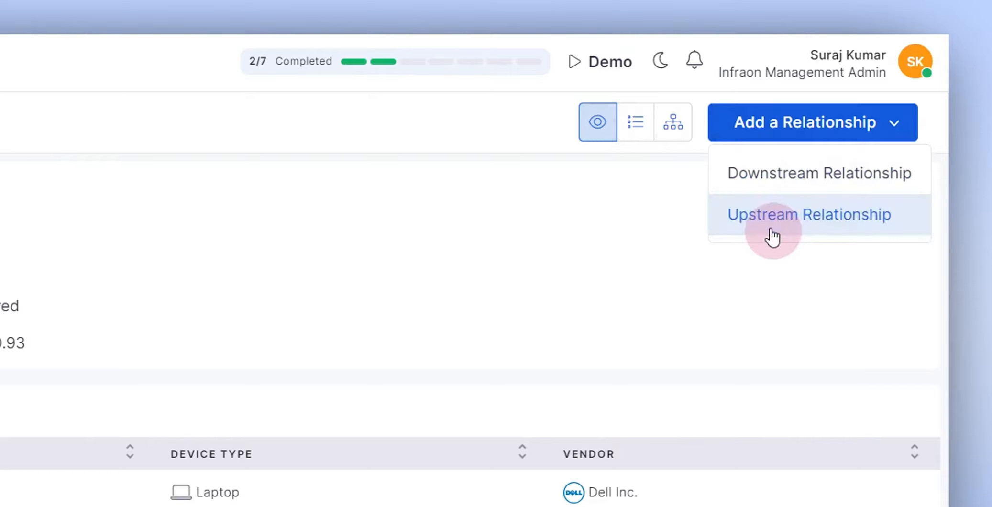
Start an upstream relationship for Adobe RoboHelp, find the Owns property by searching "own", and continue with it to the CI mapping.
left_click(773, 237)
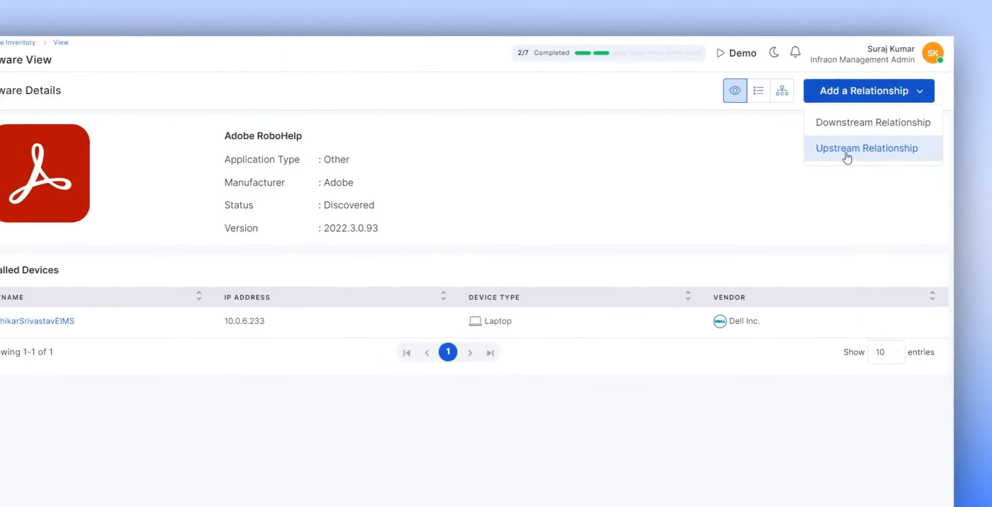
left_click(846, 154)
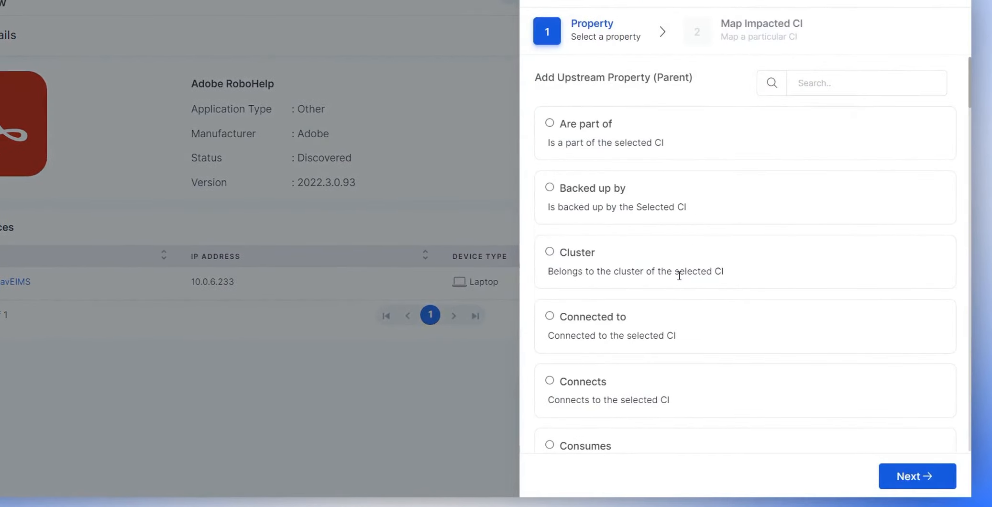
scroll(678, 275, "down", 2)
scroll(680, 281, "down", 1)
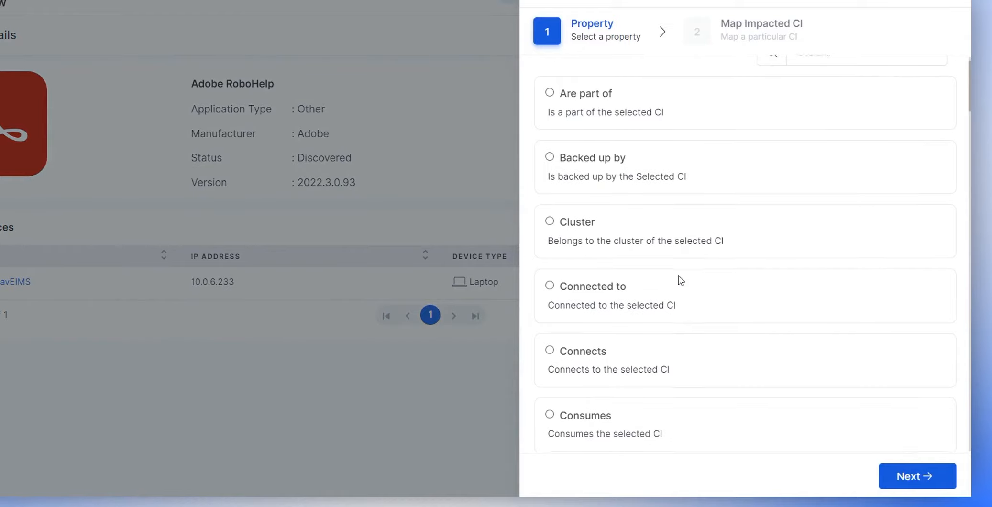
scroll(681, 281, "down", 5)
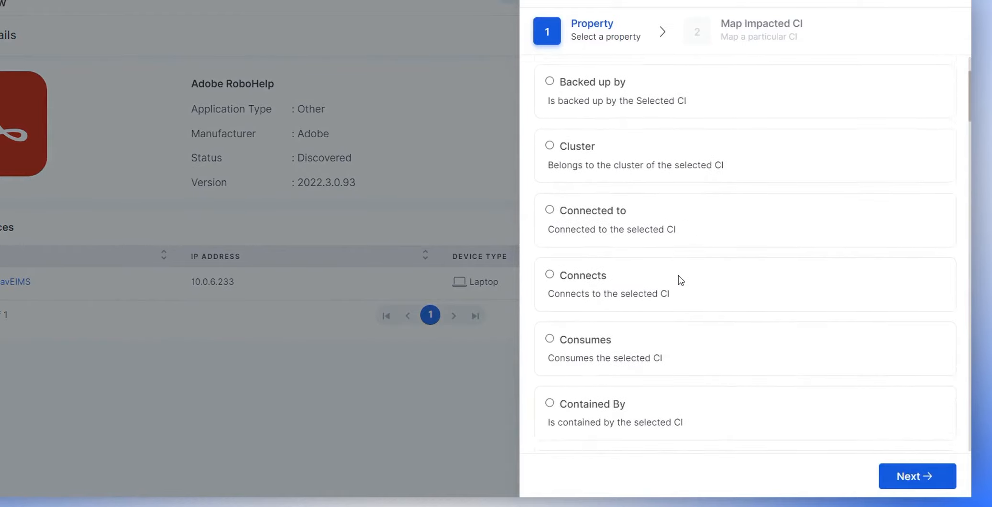
scroll(681, 280, "down", 12)
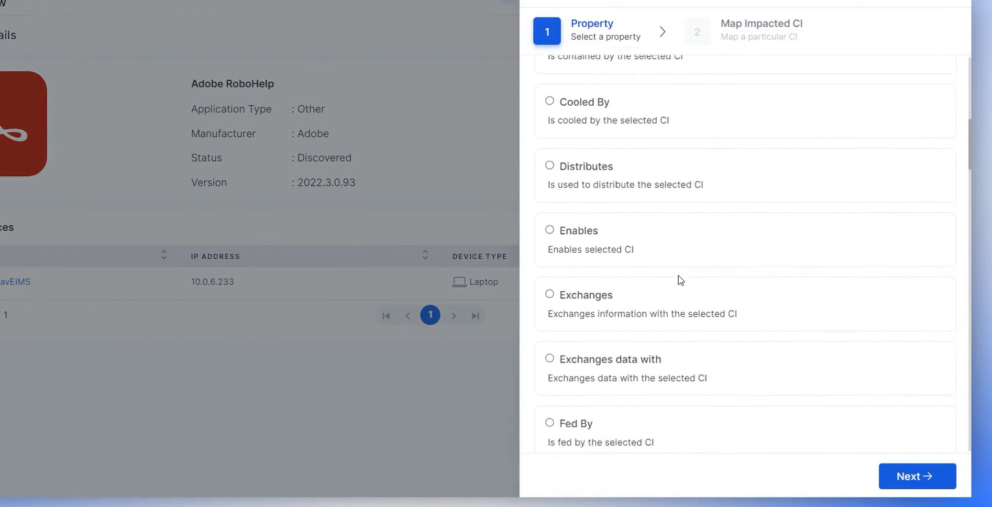
scroll(679, 276, "down", 9)
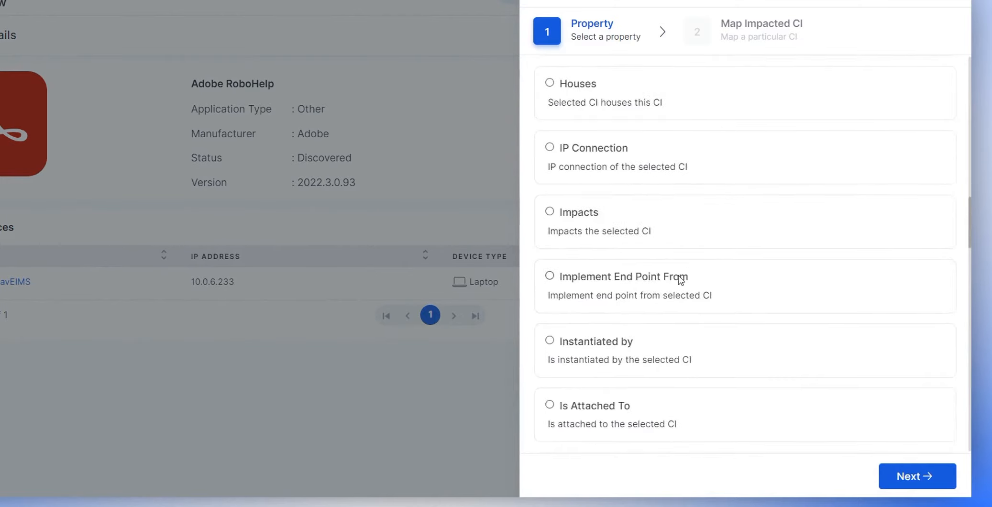
scroll(679, 278, "up", 11)
scroll(681, 280, "up", 15)
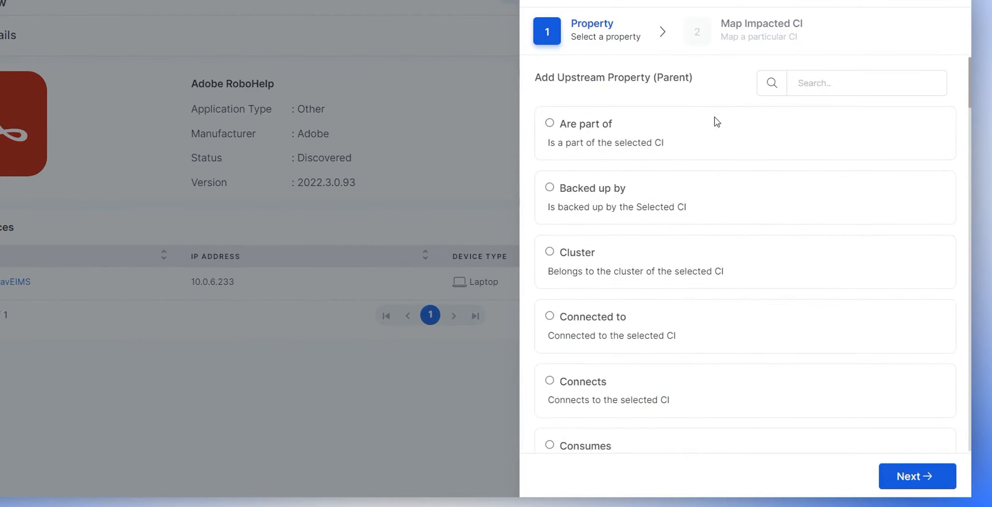
left_click(836, 90)
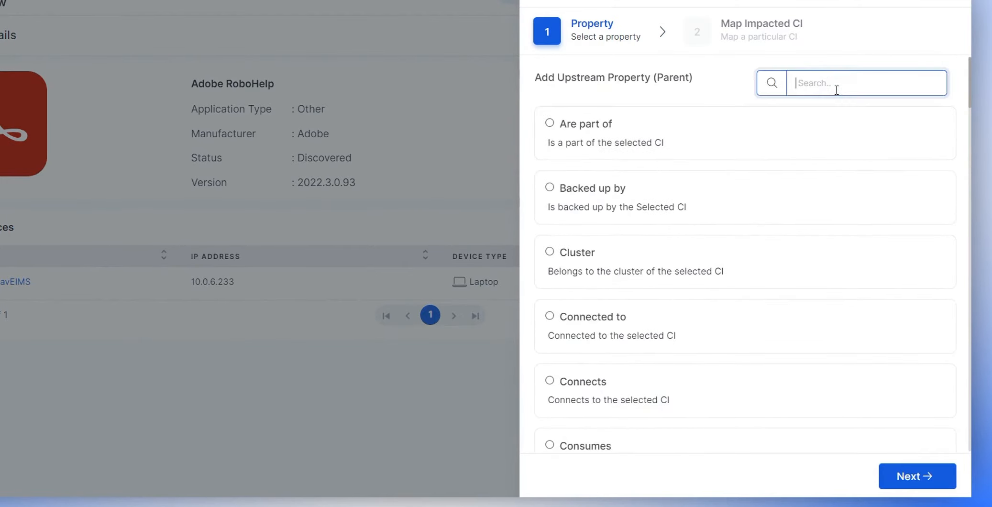
type("own")
left_click(550, 123)
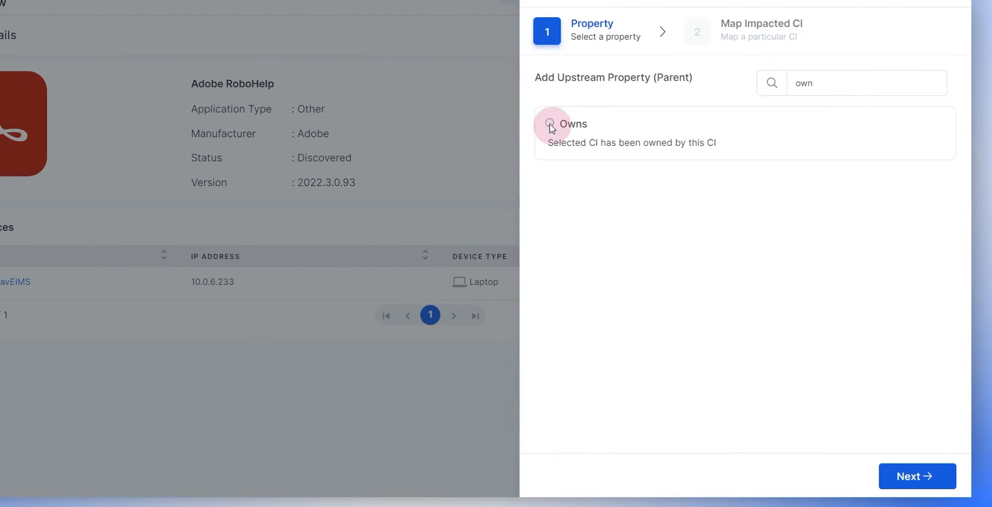
left_click(933, 474)
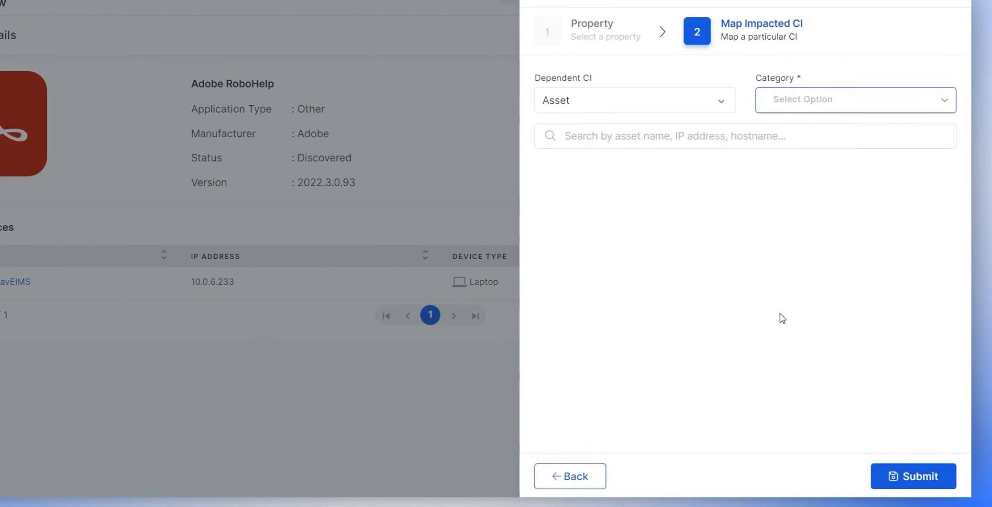
Set the dependent CI to User, choose the sixth listed user as owner, and submit the relationship.
left_click(607, 98)
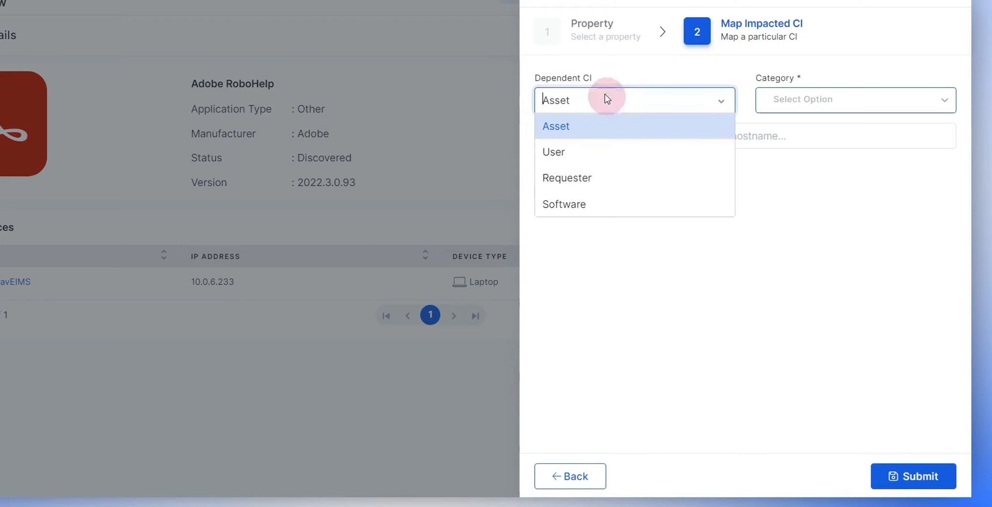
scroll(587, 183, "down", 2)
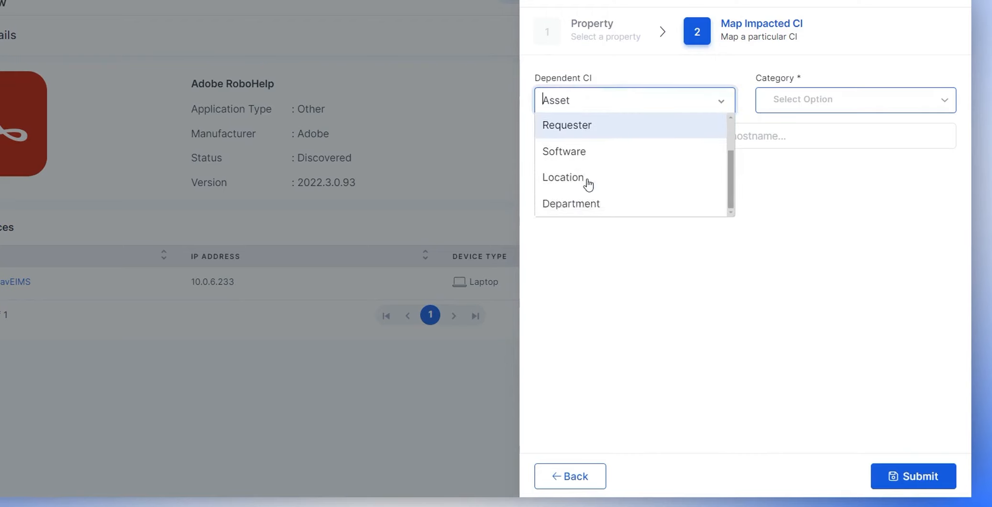
scroll(587, 183, "up", 2)
left_click(567, 160)
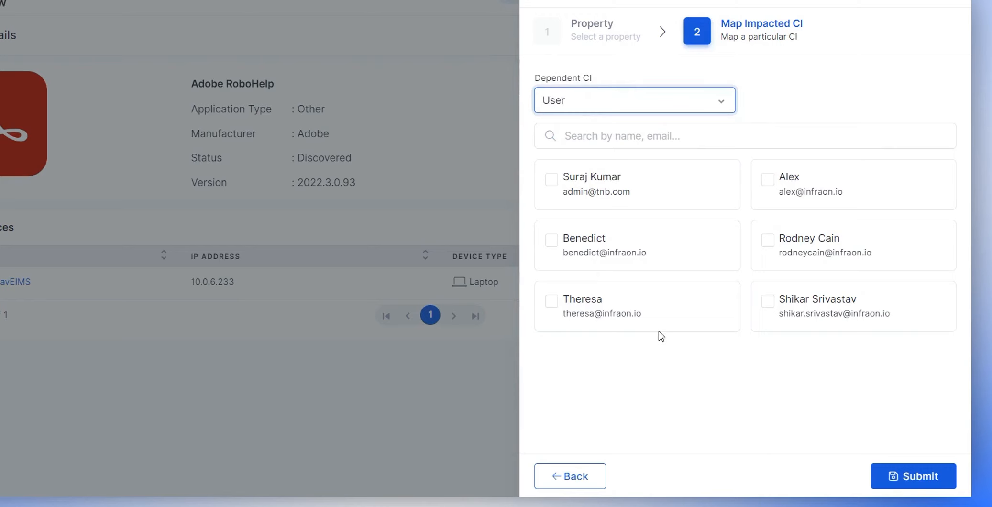
left_click(767, 302)
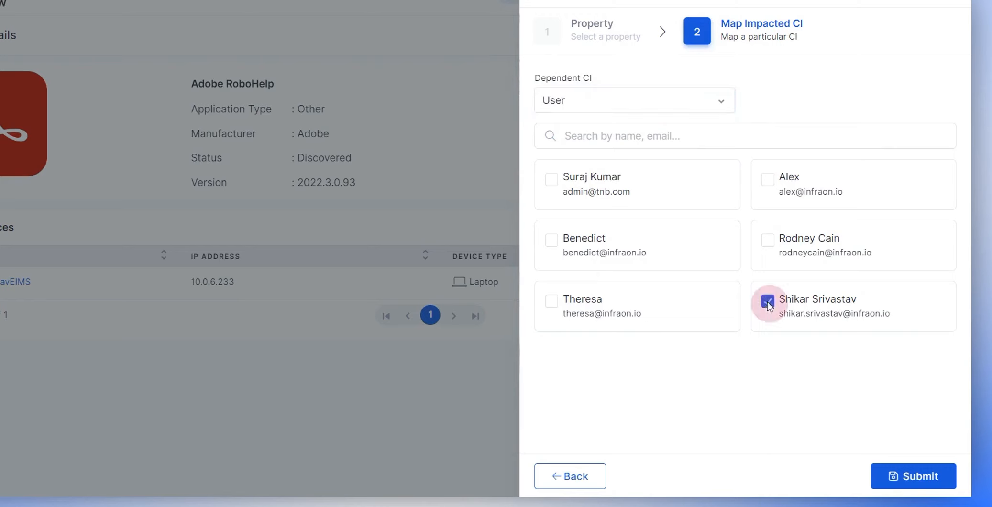
left_click(926, 480)
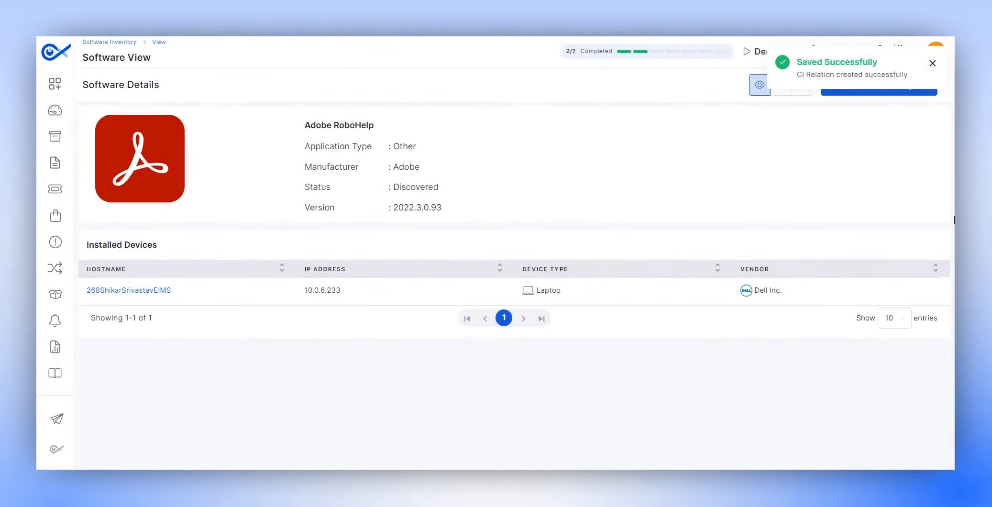
left_click(932, 63)
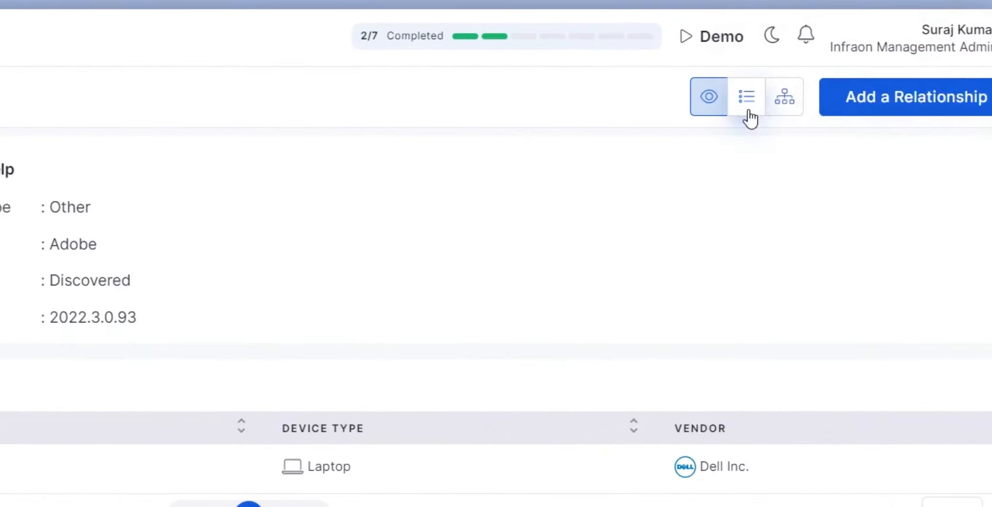
Review Adobe RoboHelp's relationships as a list and as a topology diagram, and return to the Software Inventory.
left_click(749, 114)
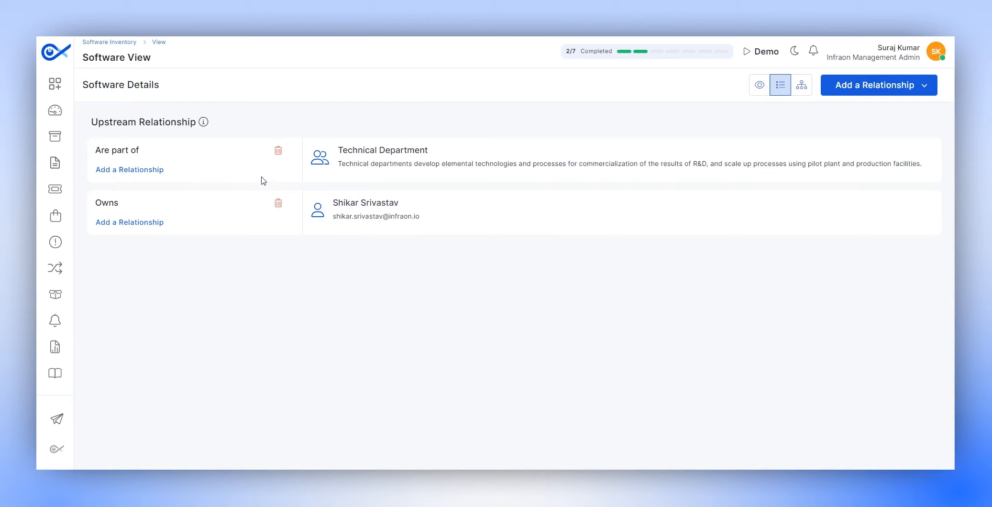
mouse_move(350, 175)
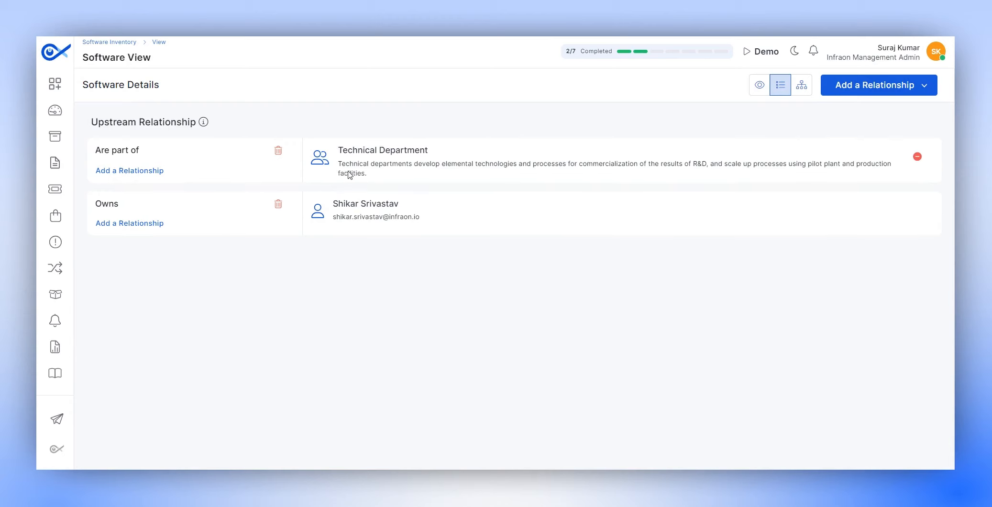
left_click(807, 92)
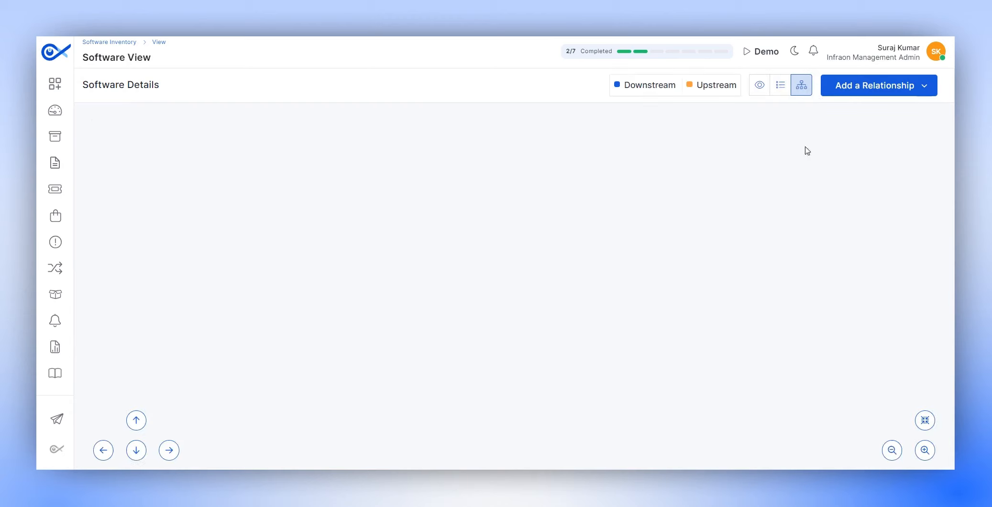
left_click(759, 85)
left_click(110, 42)
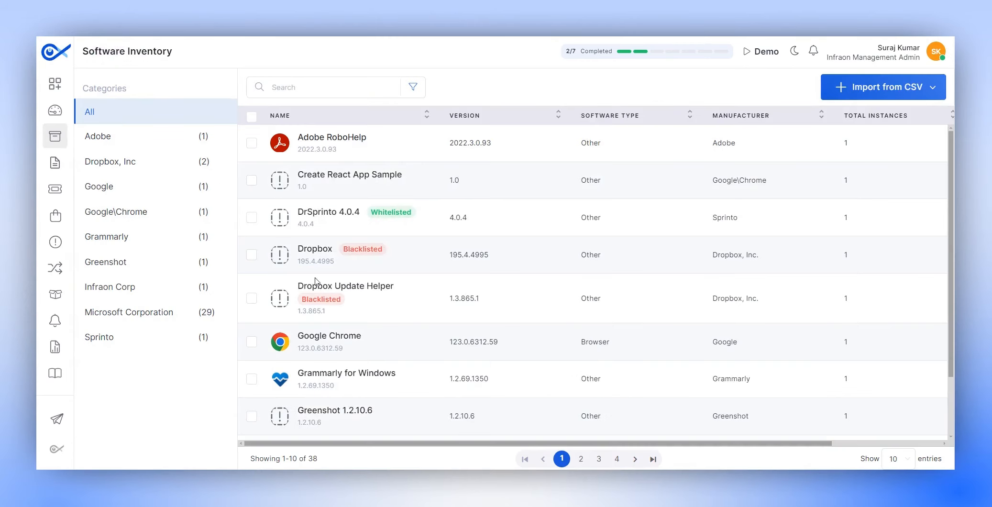
Whitelist Grammarly for Windows under a software profile named "Whitelist Gramm" and submit it.
scroll(503, 279, "right", 5)
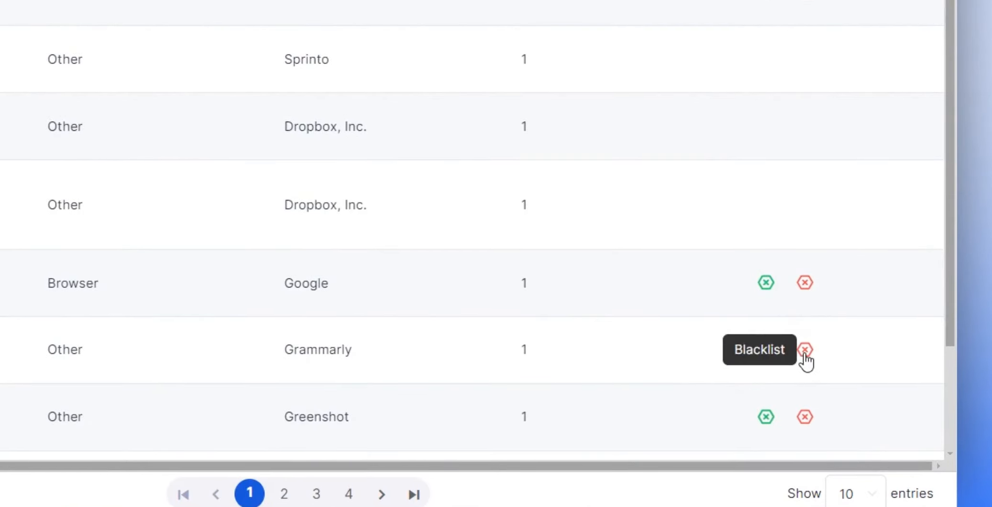
left_click(766, 350)
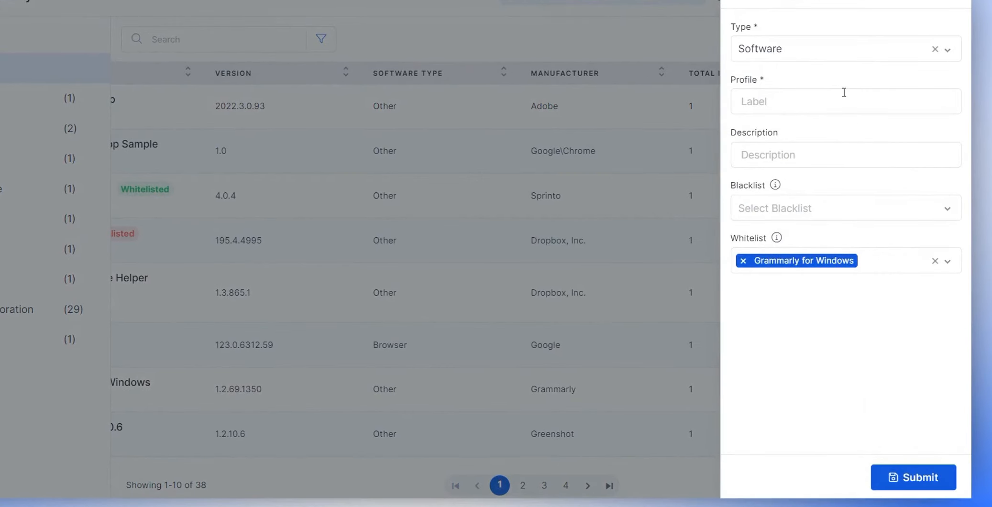
left_click(827, 96)
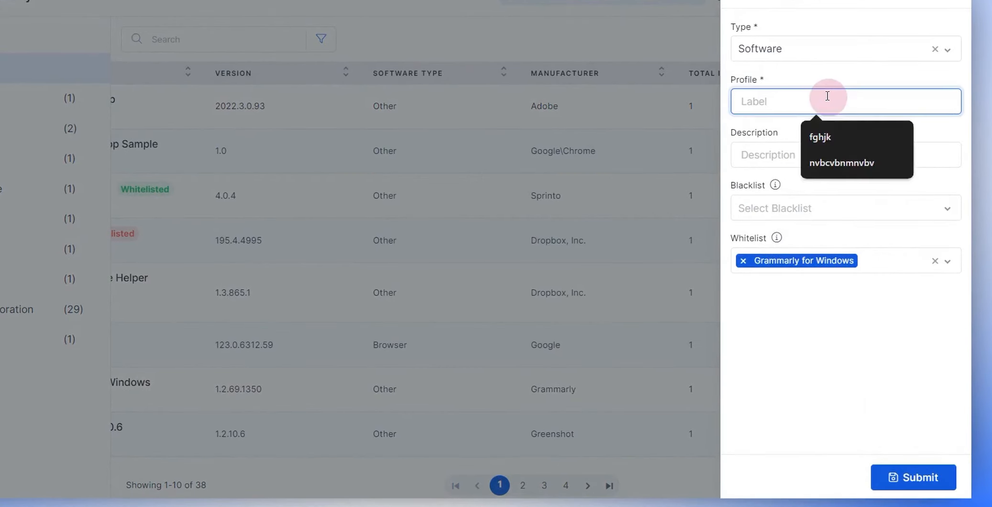
type("Whitelis")
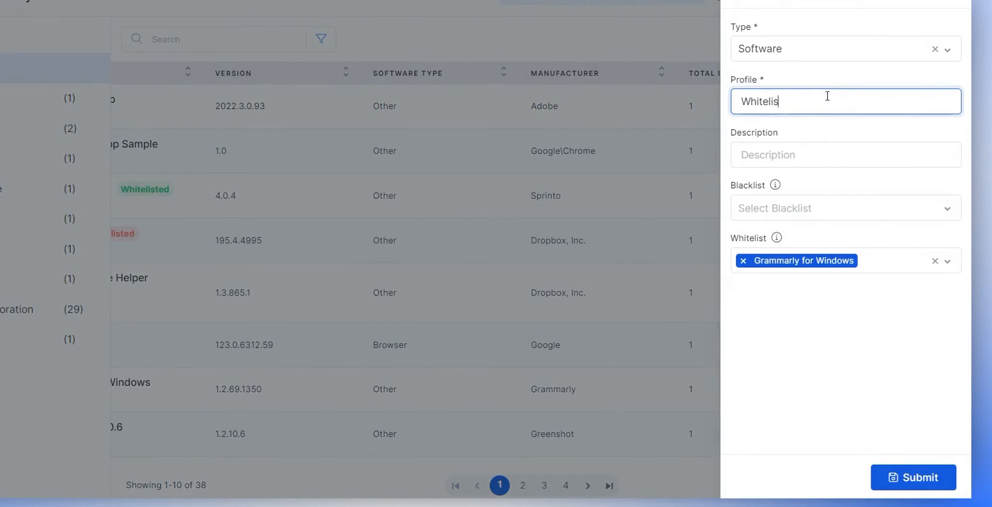
type("t Gramme")
key("BackSpace")
key("BackSpace")
type("m")
left_click(911, 477)
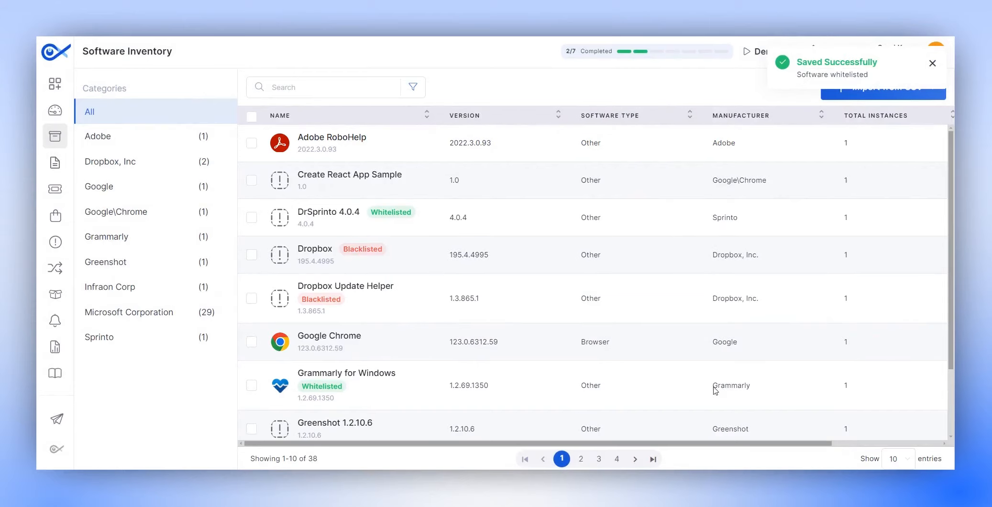
right_click(713, 385)
left_click(422, 425)
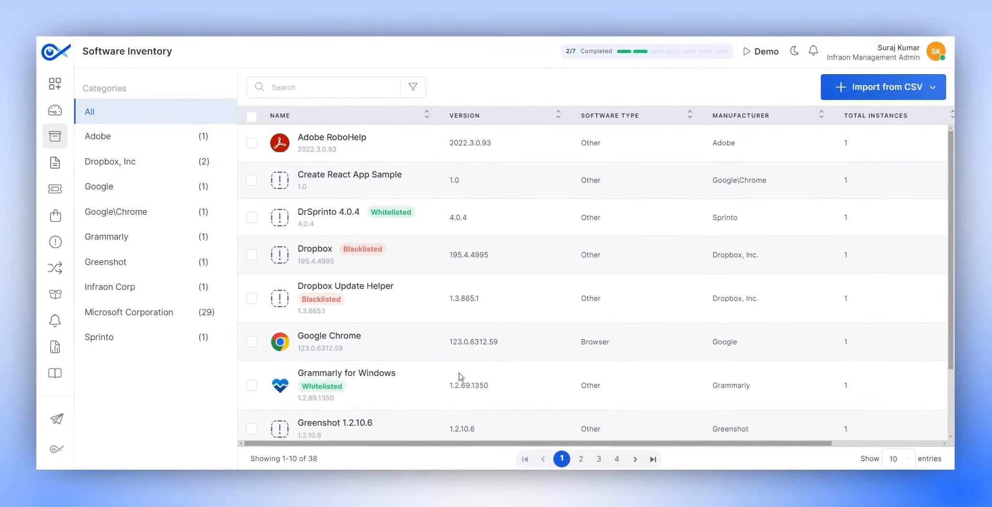
Blacklist Greenshot 1.2.10.6 under a software profile named "Blacklist Greenshot" and submit it.
scroll(459, 376, "down", 1)
scroll(460, 377, "right", 3)
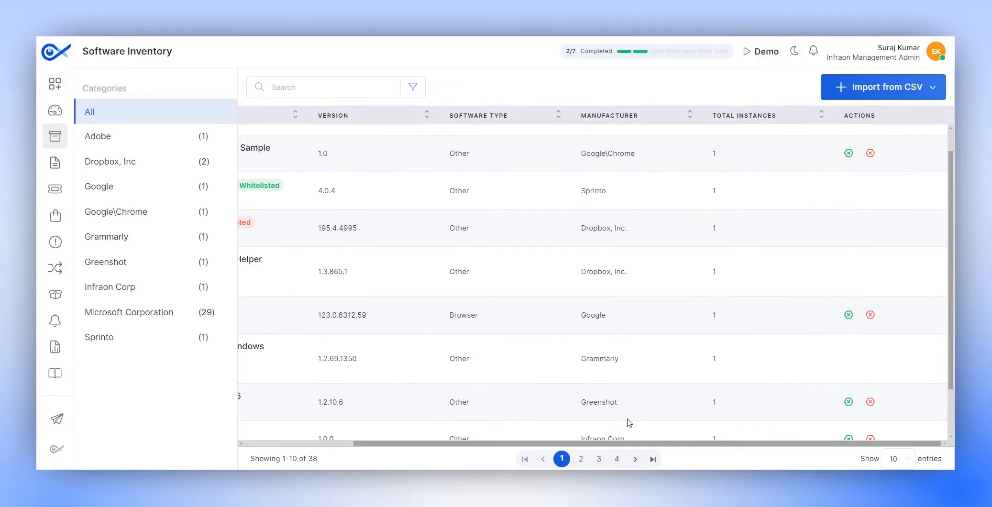
left_click(870, 403)
left_click(794, 130)
type("Blacklist ")
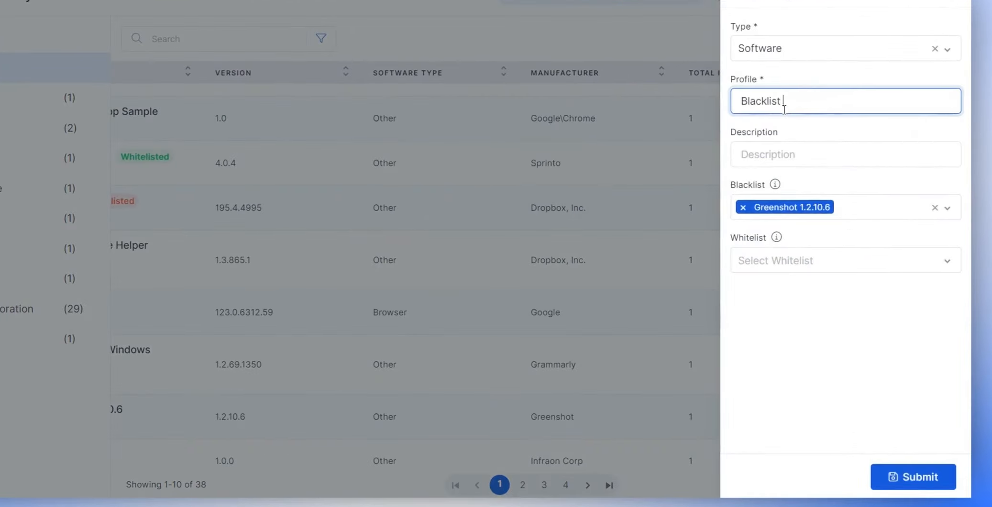
type("Greenshot")
left_click(909, 478)
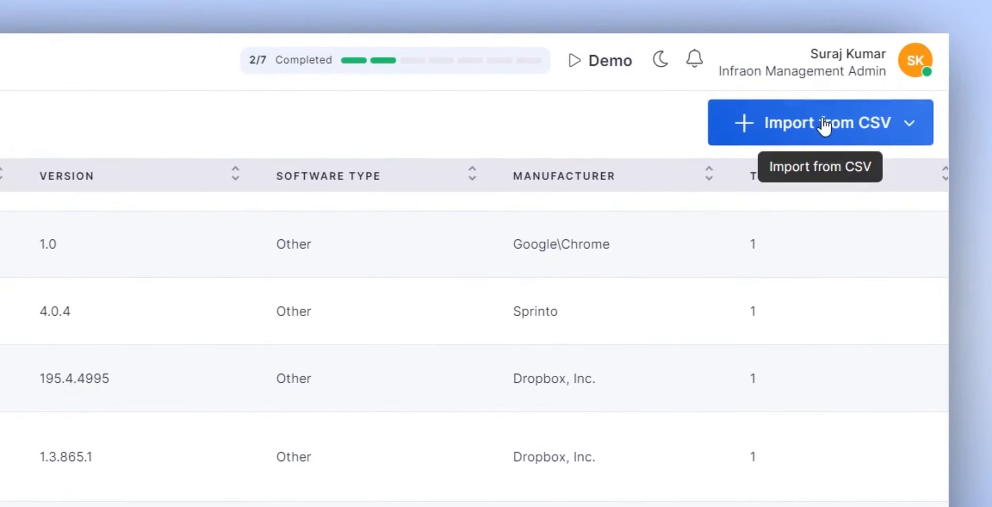
Start a CSV import of software and download the sample CSV file.
left_click(824, 125)
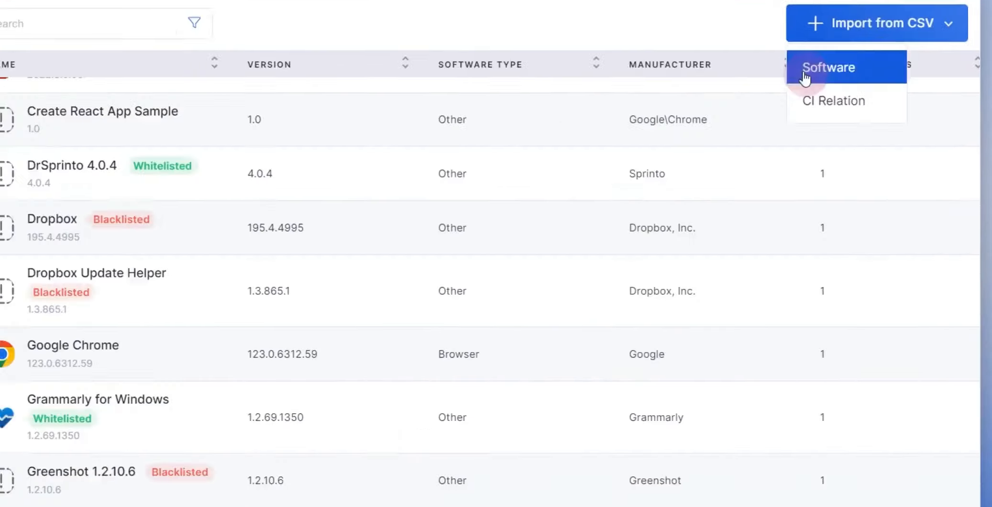
left_click(730, 187)
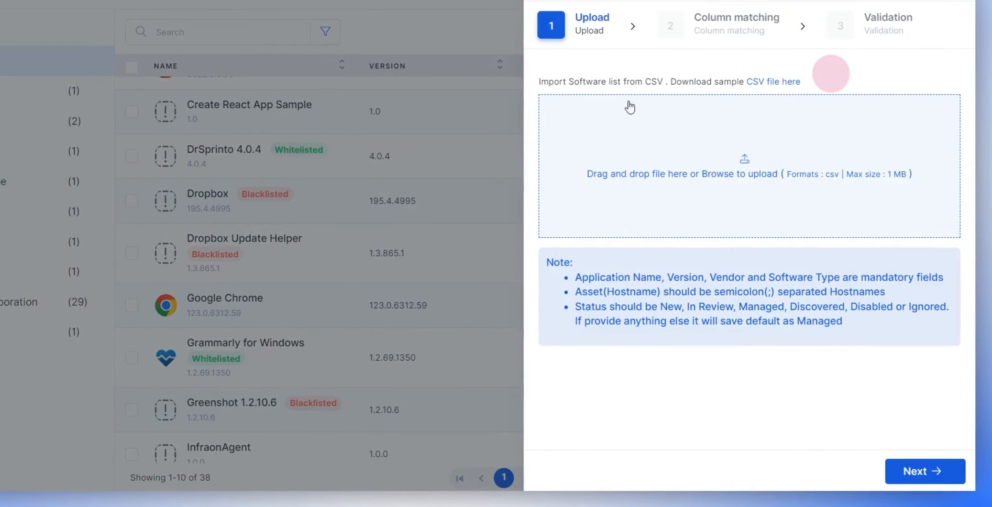
left_click(760, 86)
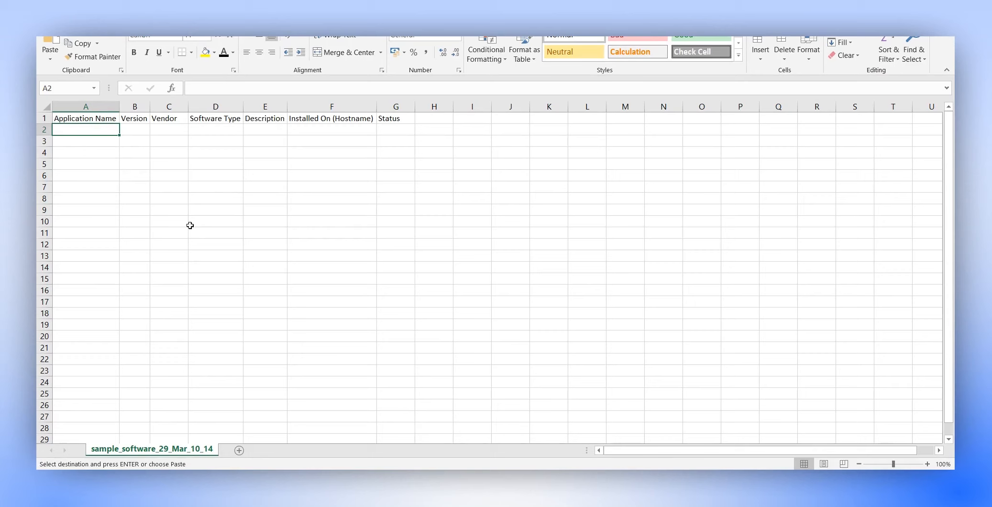
In Excel, paste the copied Adobe robo help and Anydesk records under the sample file's headers, starting at cell A2.
key("ctrl+v")
left_click(245, 248)
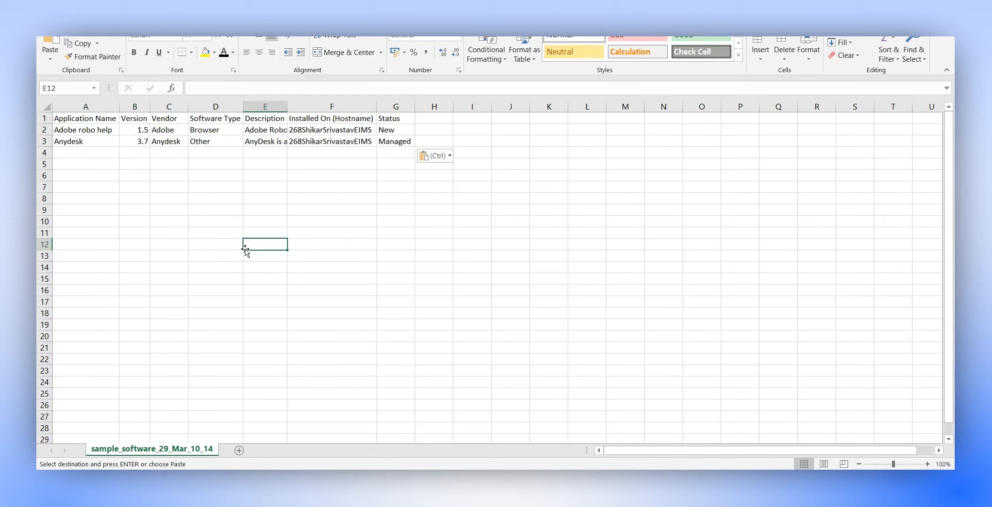
key("Escape")
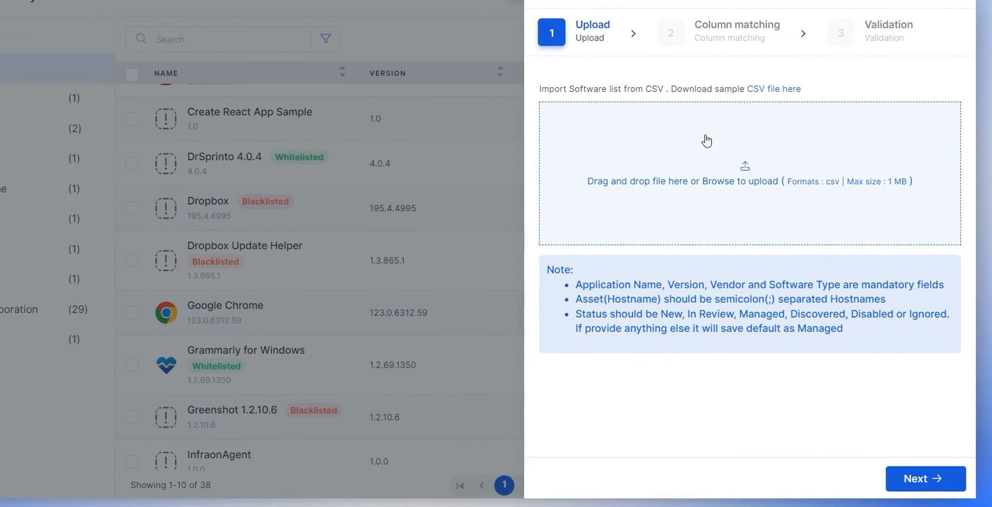
Upload sample_software_29_Mar_10_14.csv as the file for the software import.
left_click(751, 177)
double_click(113, 48)
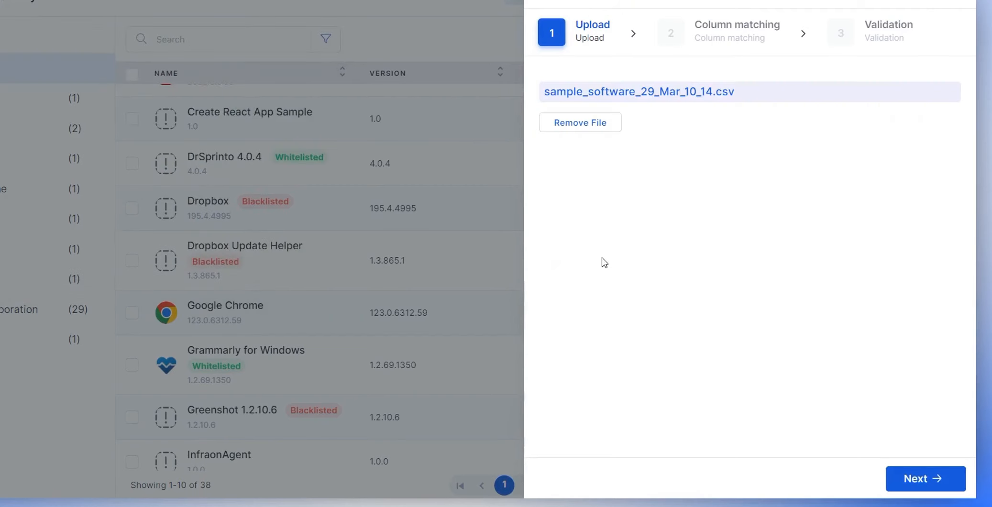
Proceed to column matching, show only the mandatory fields, and import the valid software records from the CSV file.
left_click(898, 477)
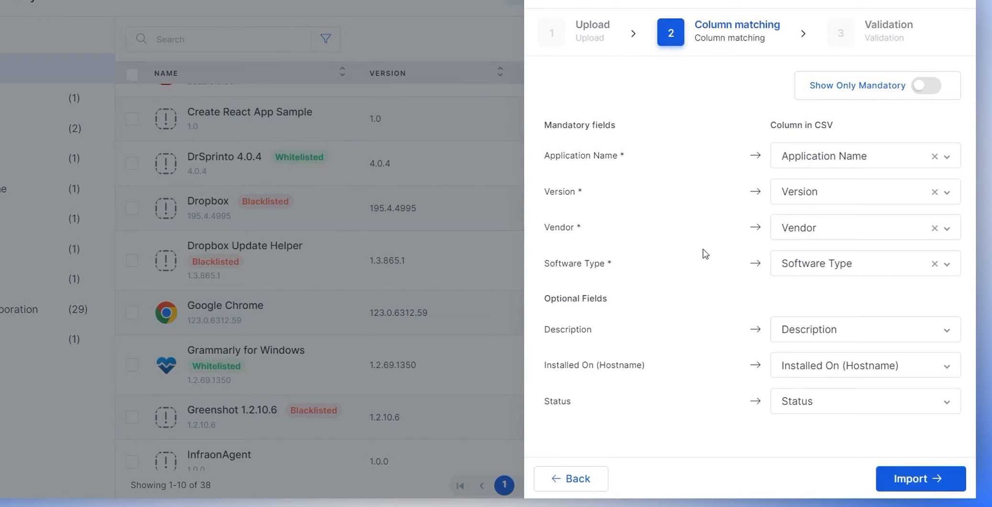
left_click(924, 92)
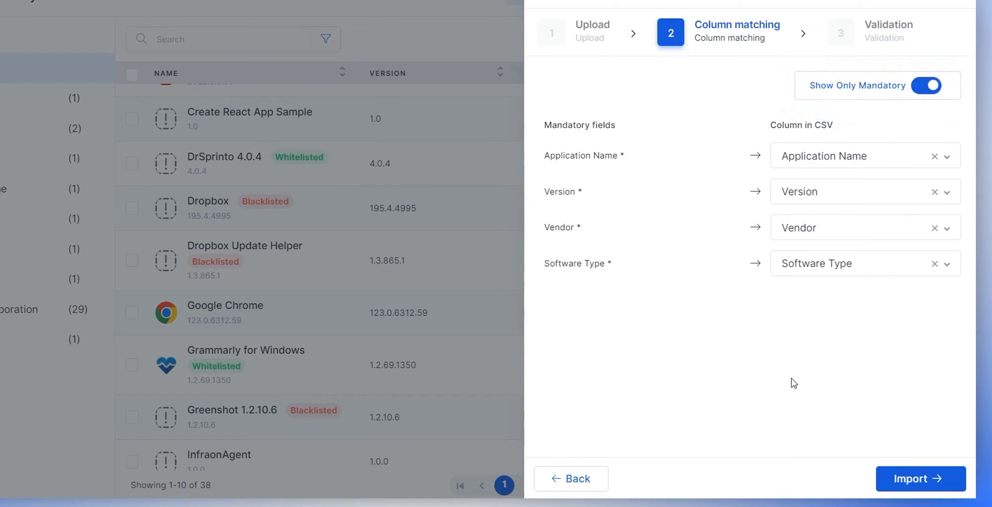
left_click(895, 479)
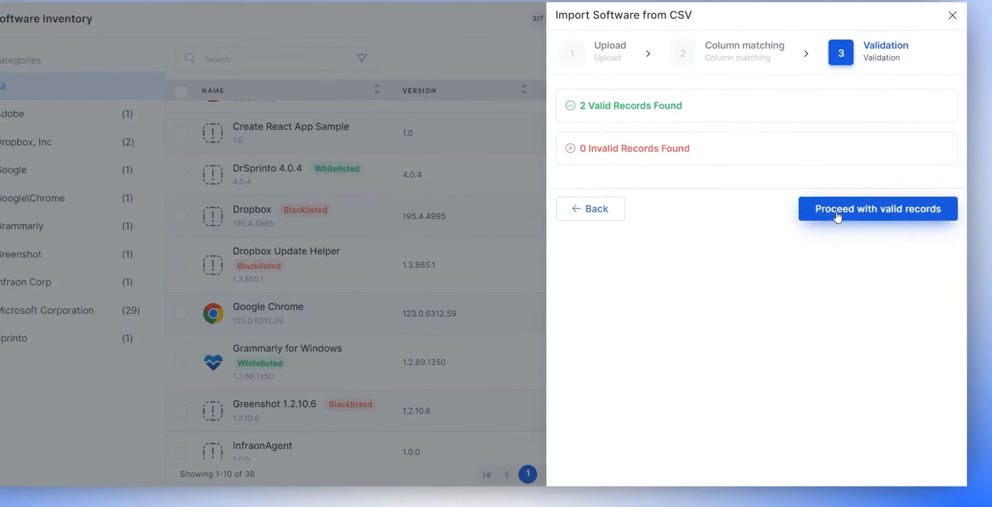
left_click(836, 214)
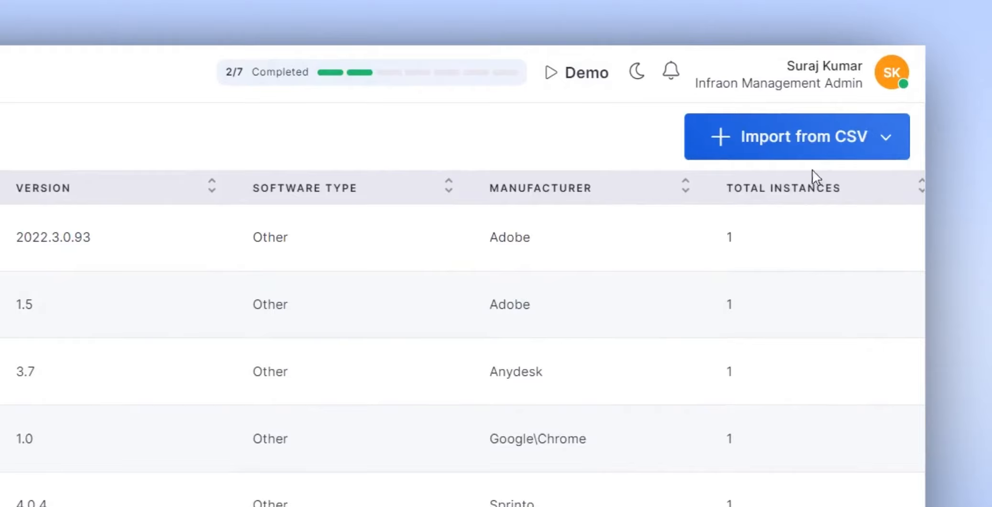
Open the CI Relation import from CSV, look through its category choices, and close the import without uploading a file.
left_click(845, 138)
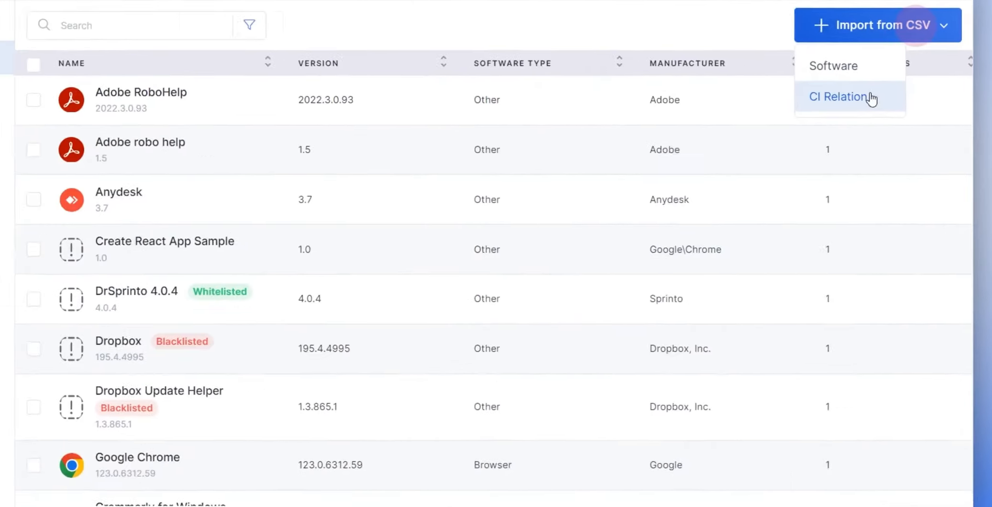
left_click(784, 234)
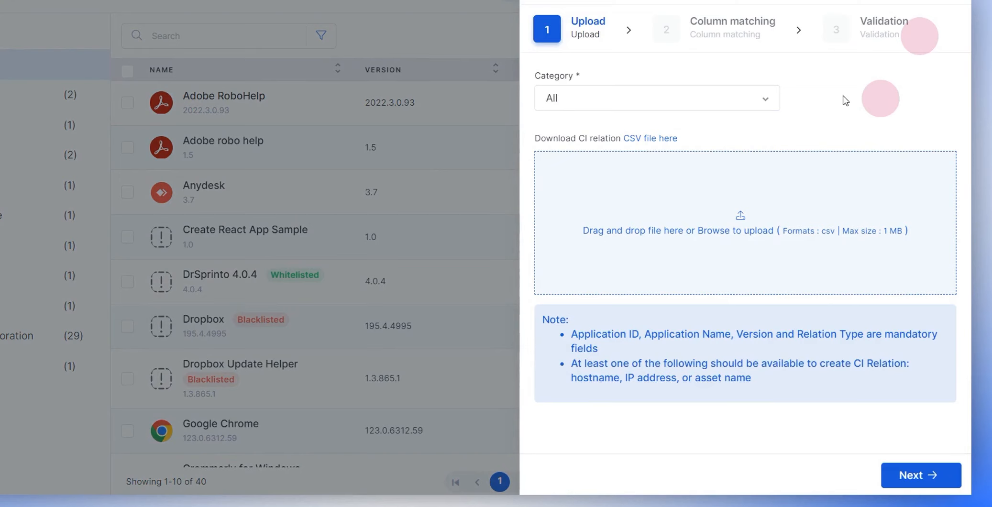
left_click(765, 98)
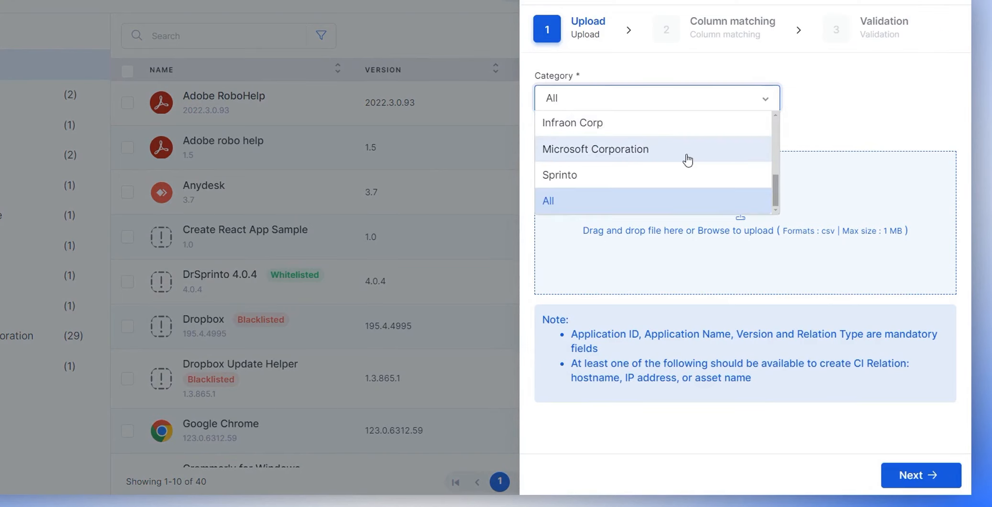
left_click(763, 99)
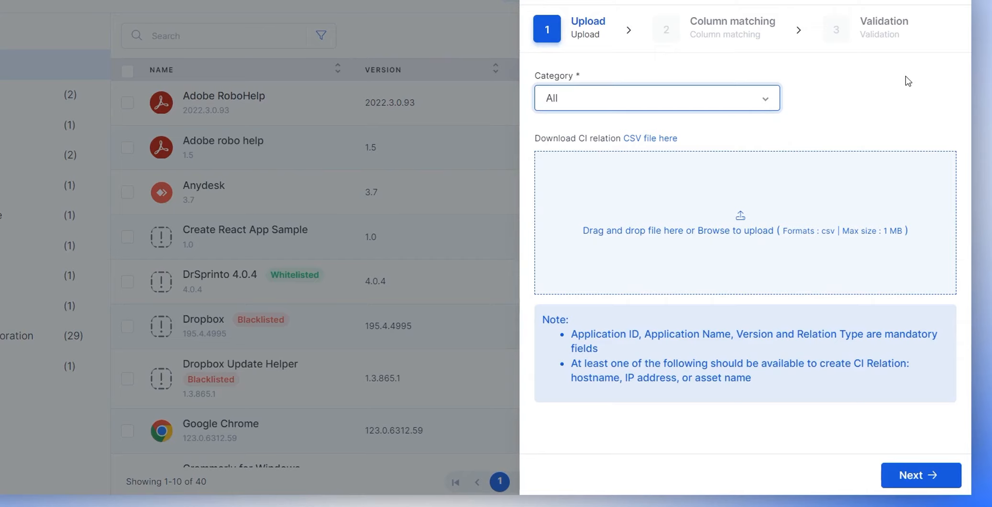
left_click(950, 0)
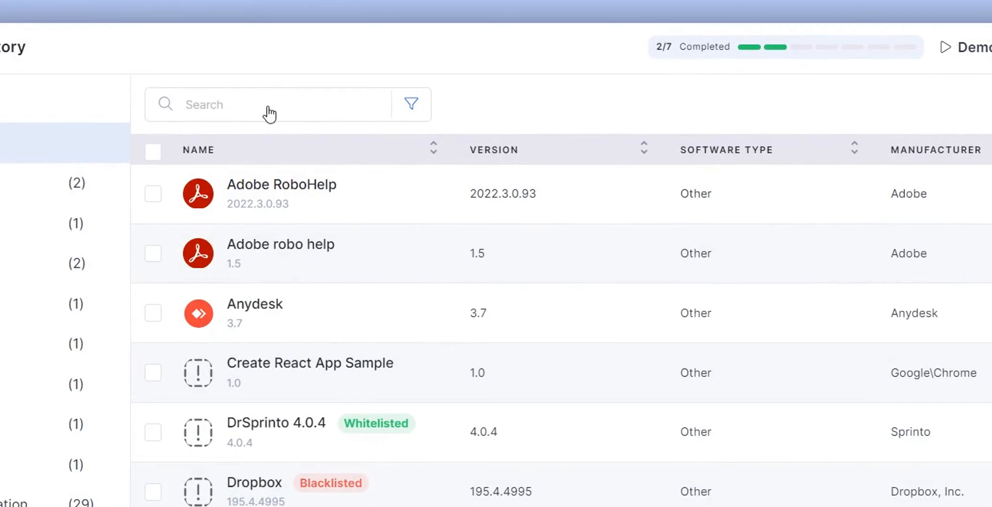
Start a filter condition for the software list with Name as its field, leaving the condition itself unset.
left_click(269, 114)
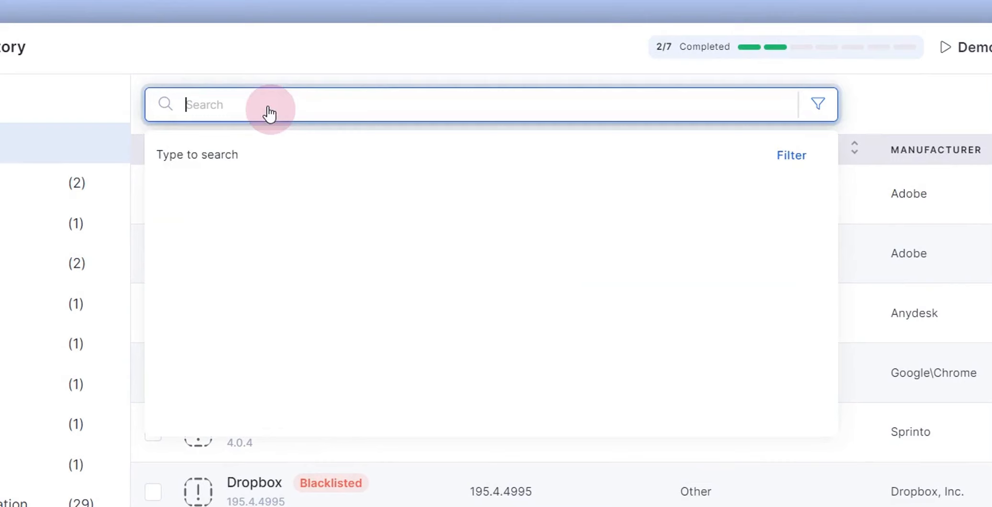
left_click(818, 104)
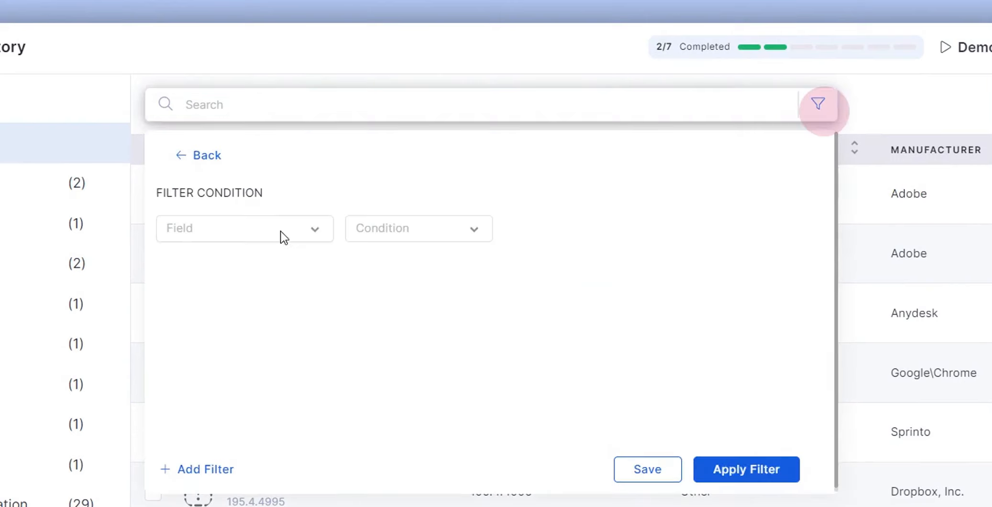
left_click(283, 238)
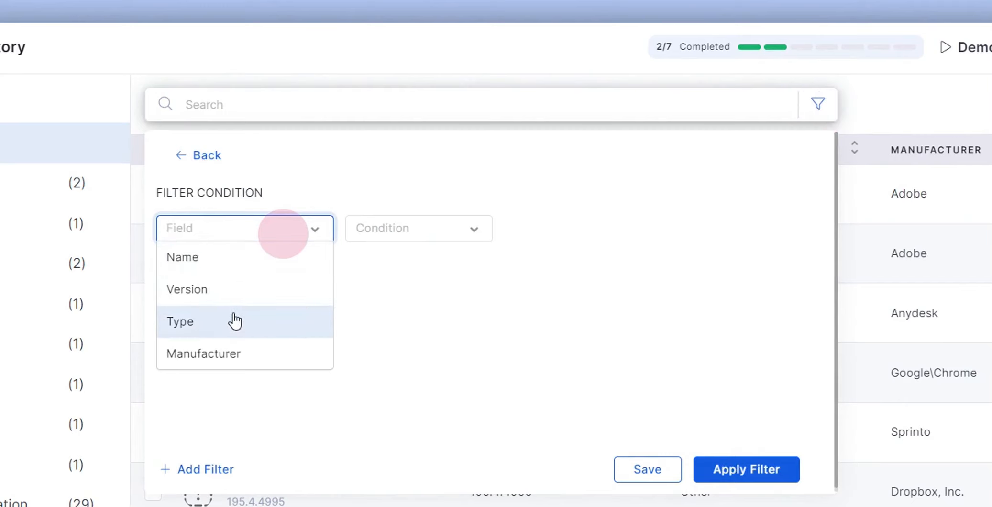
left_click(356, 305)
left_click(485, 234)
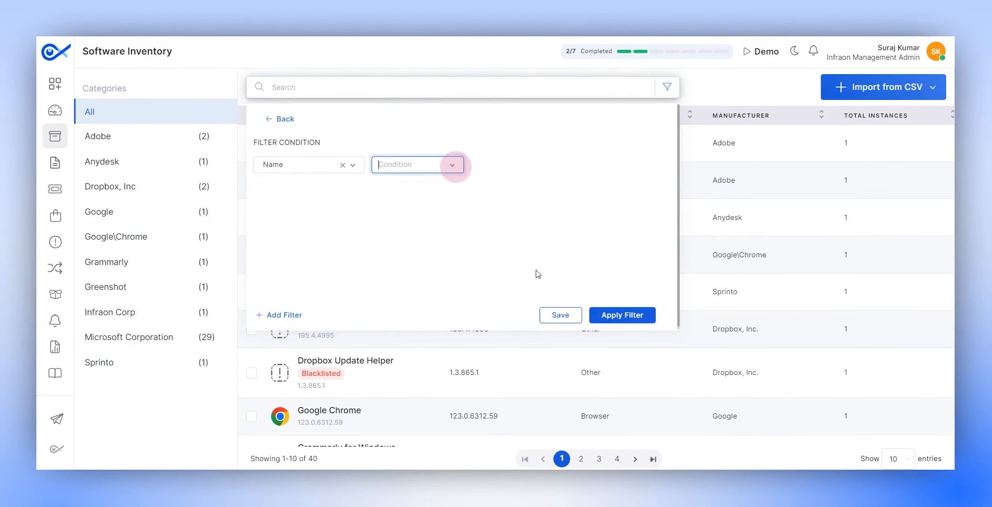
left_click(764, 79)
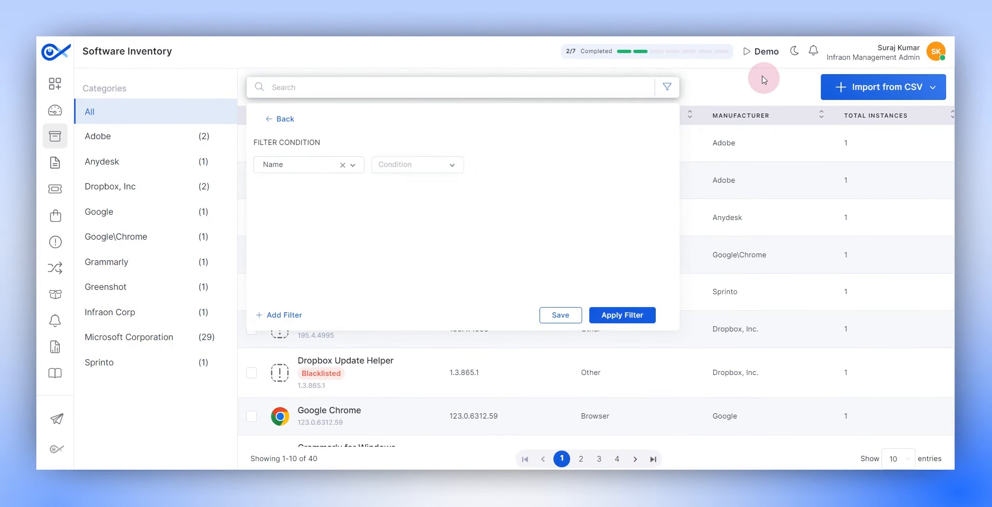